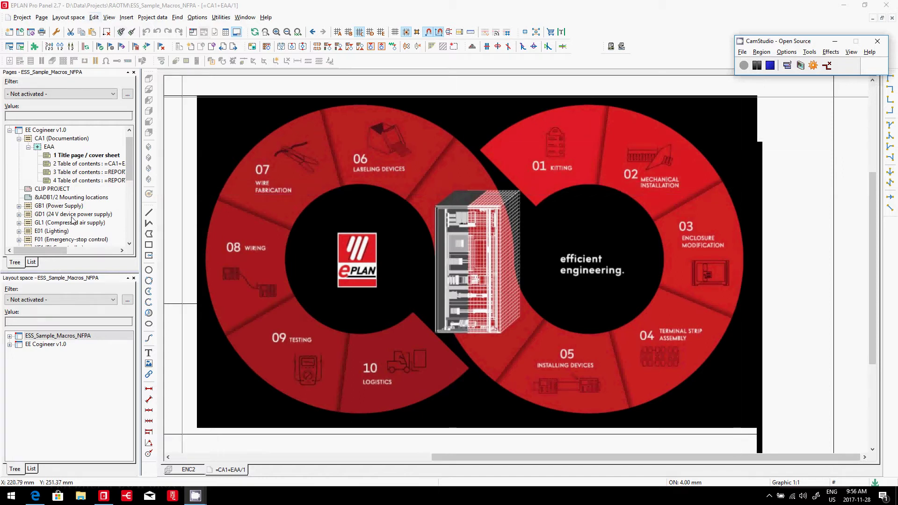
# Open the 480 / 277 V power supply schematic page &EFS1/1 under GB1 (Power Supply), A1 (Enclosure 1)
pyautogui.click(74, 216)
pyautogui.doubleClick(70, 208)
pyautogui.click(67, 215)
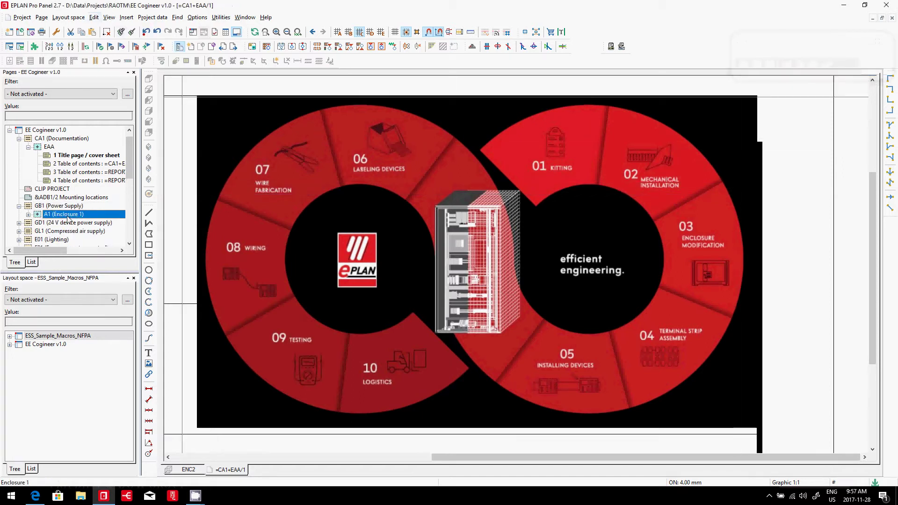
pyautogui.doubleClick(68, 215)
pyautogui.click(80, 223)
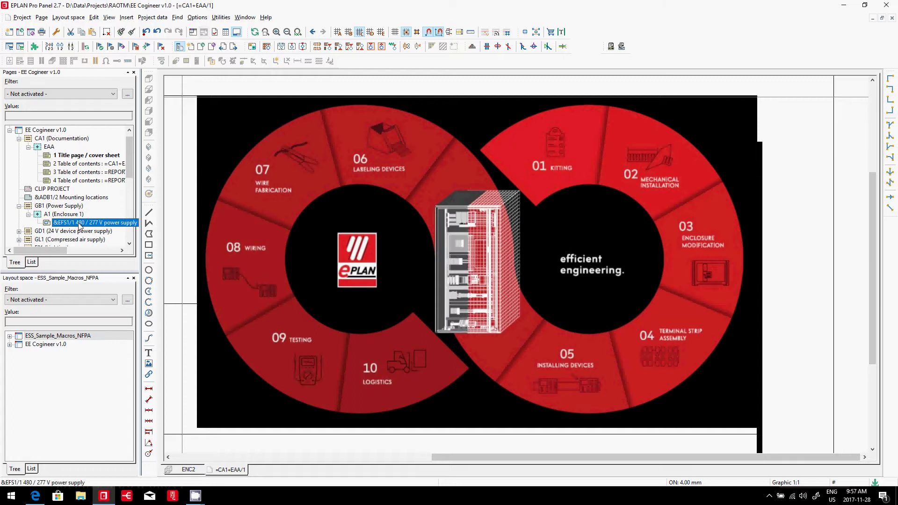
pyautogui.doubleClick(79, 224)
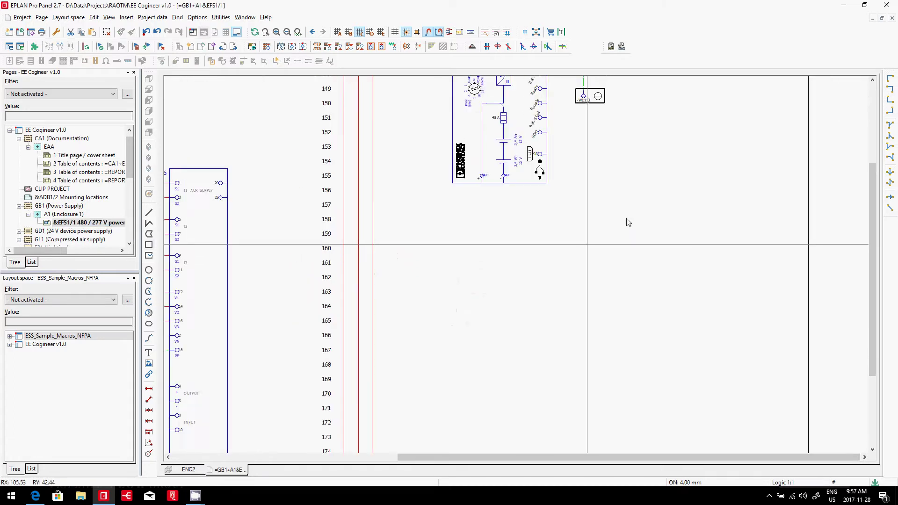
# Inspect the properties of terminal 1 of strip -TB5 on the power supply schematic, including its parts, and close the dialog
pyautogui.scroll(-5, 628, 222)
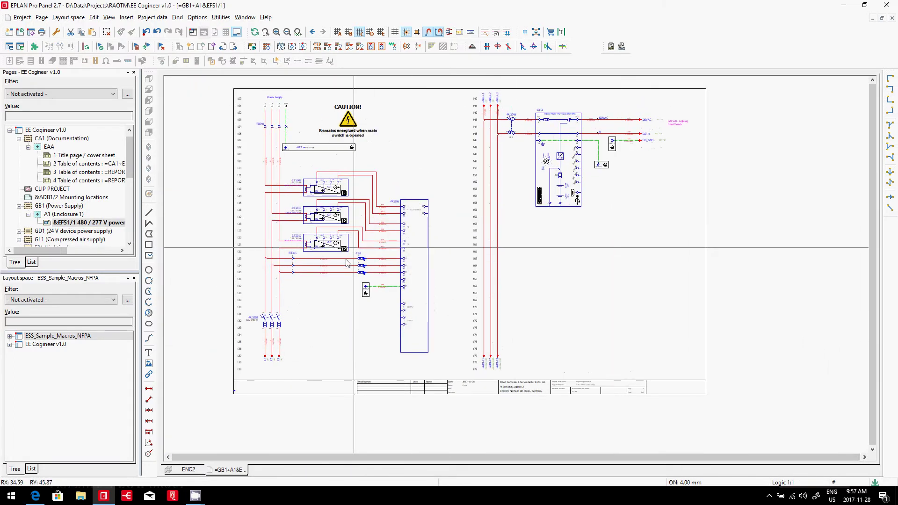
pyautogui.scroll(3, 360, 261)
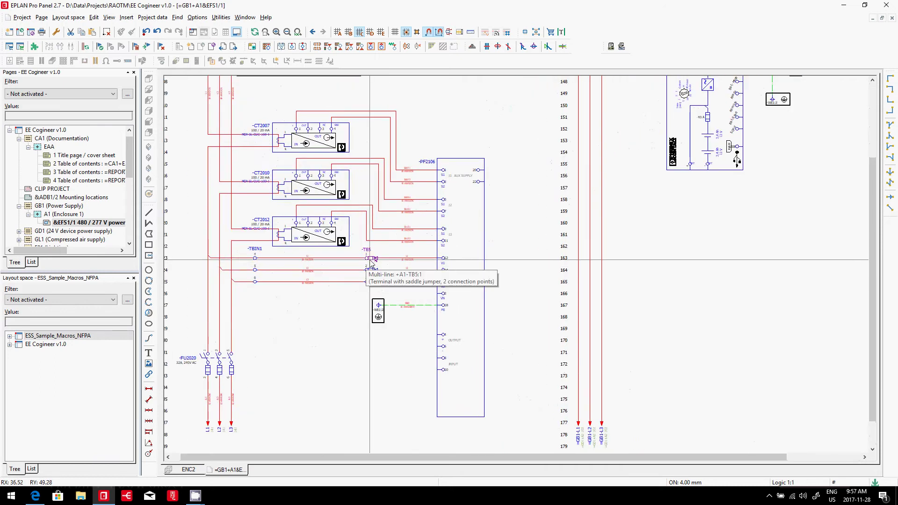
pyautogui.doubleClick(371, 261)
pyautogui.click(298, 121)
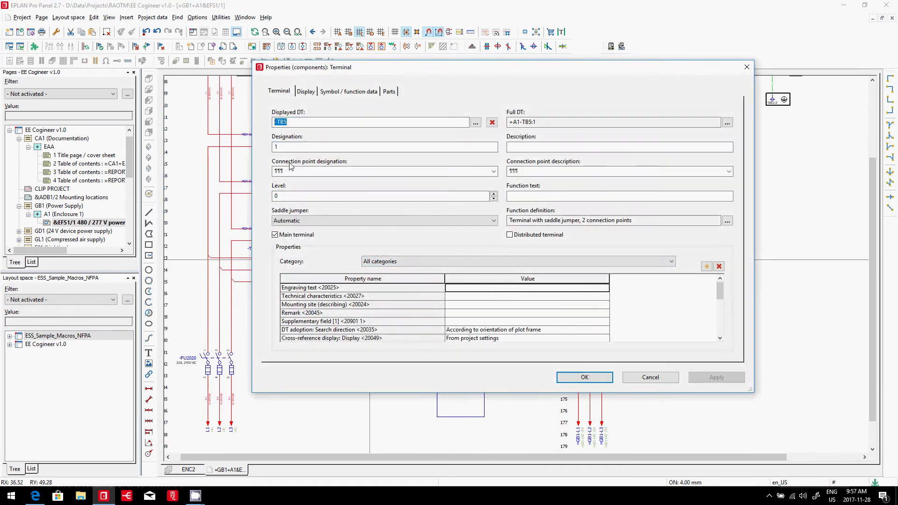
pyautogui.press('Tab')
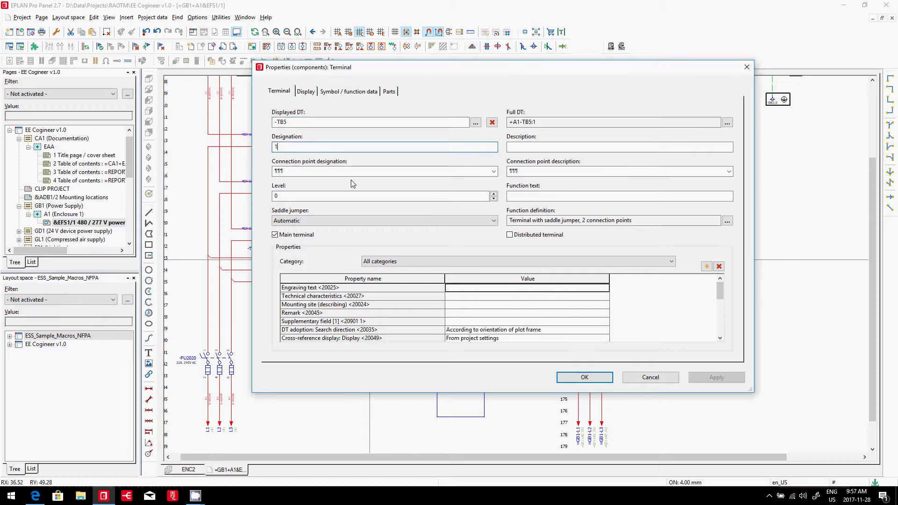
pyautogui.click(388, 91)
pyautogui.press('Return')
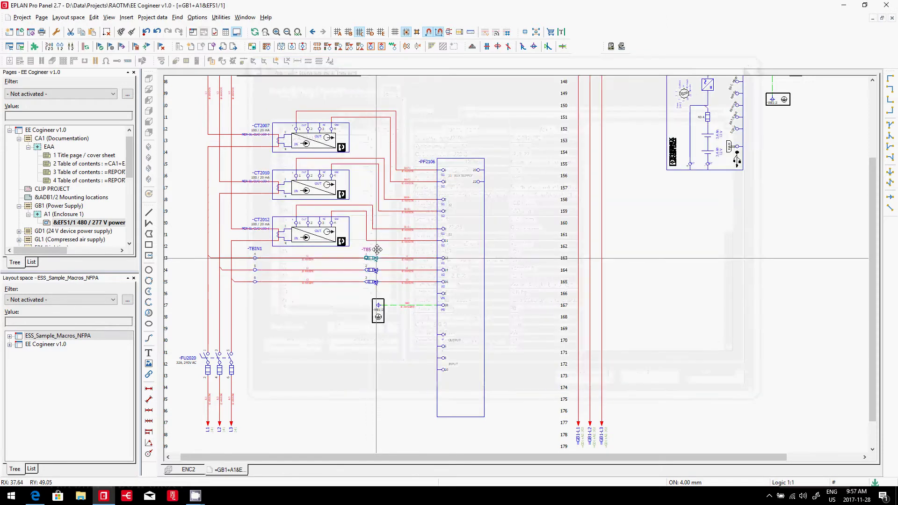
# Show the terminal strips navigator and expand terminal strip TBAC2 under A1 (Enclosure 1)
pyautogui.click(153, 18)
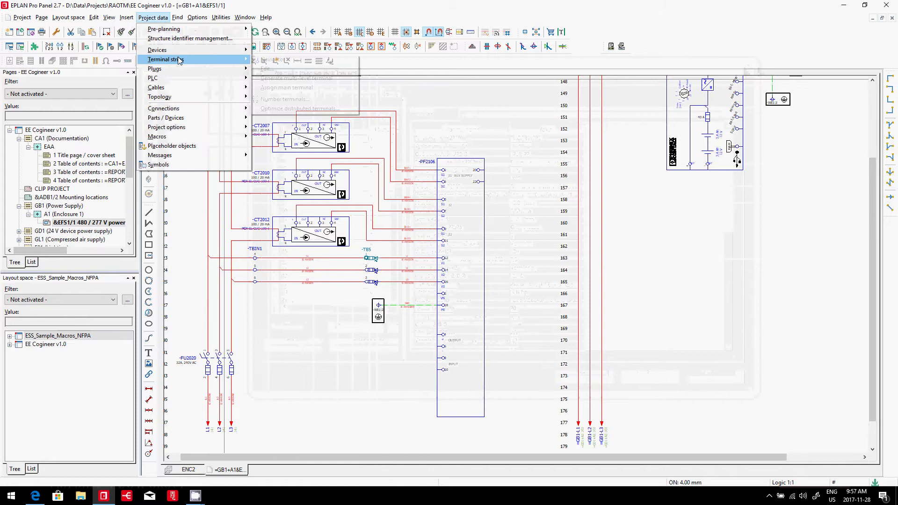
pyautogui.moveTo(176, 60)
pyautogui.click(277, 61)
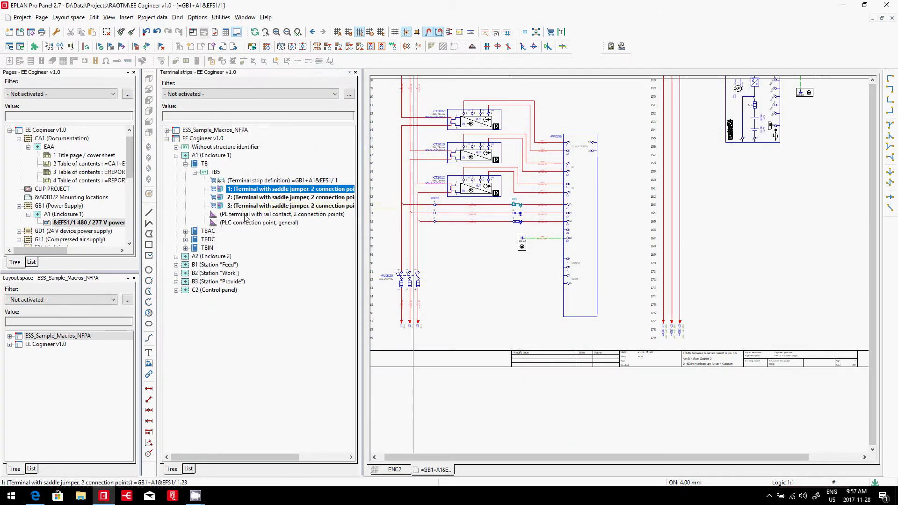
pyautogui.doubleClick(209, 233)
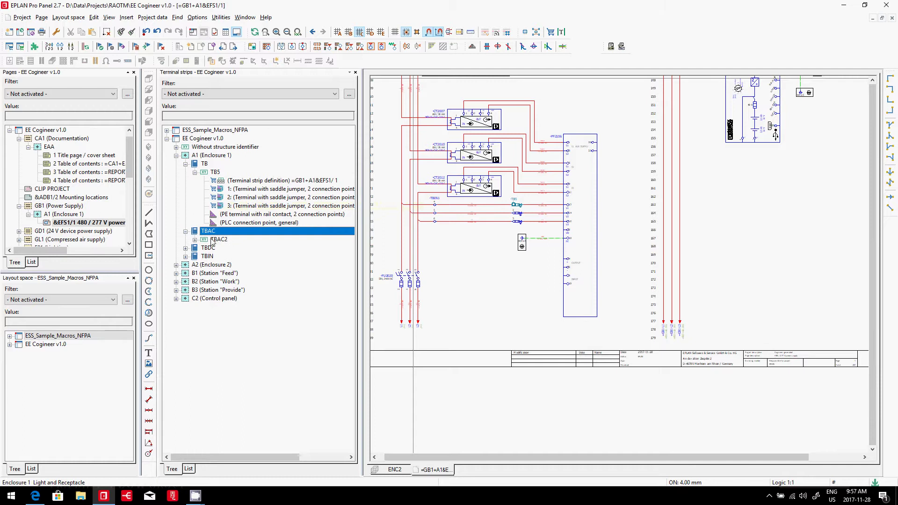
pyautogui.doubleClick(218, 240)
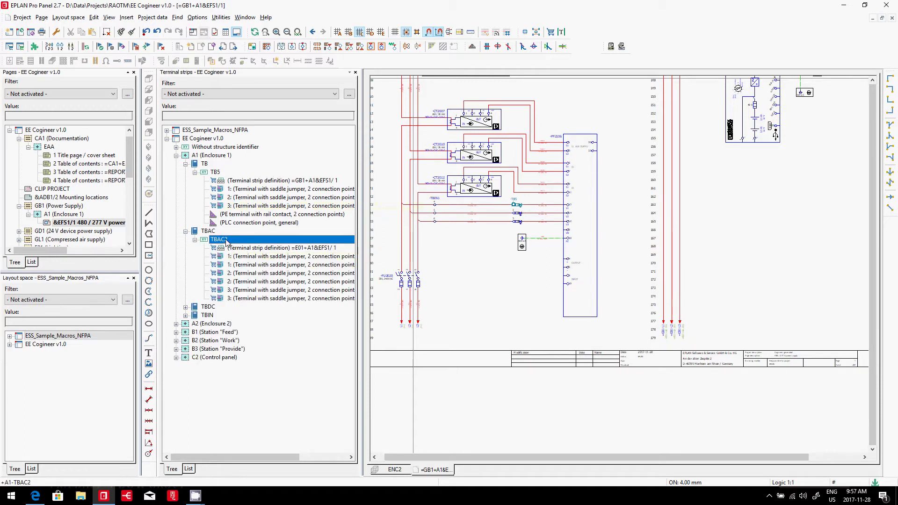
# Review the terminals and accessory parts of strip +A1-TBAC2 in the terminal strip editor
pyautogui.rightClick(225, 239)
pyautogui.click(244, 326)
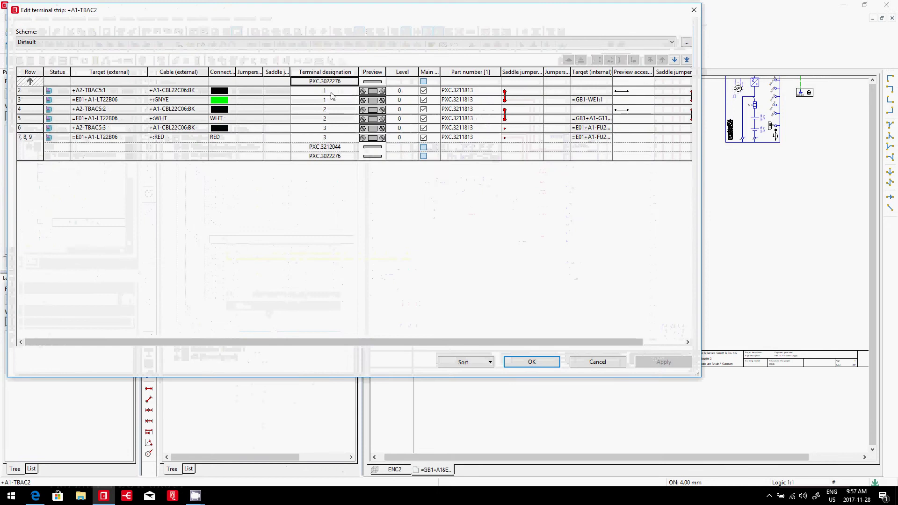
pyautogui.click(333, 147)
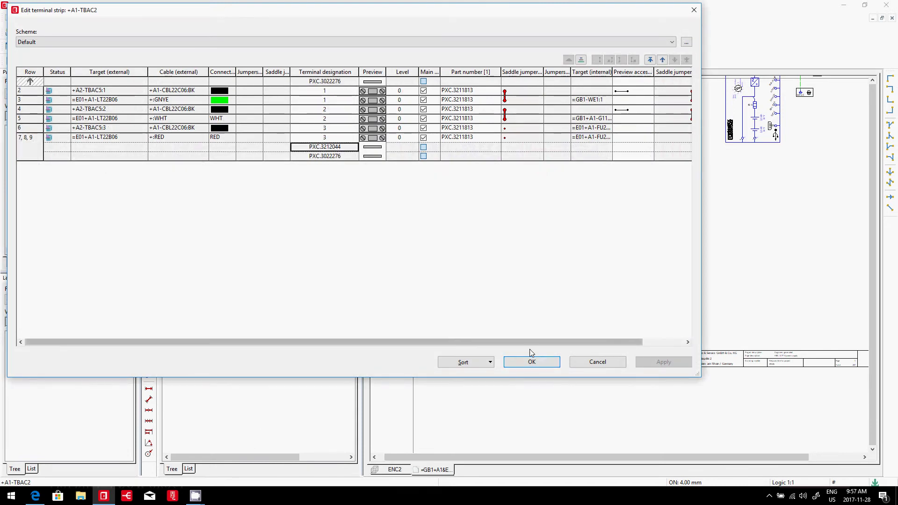
pyautogui.click(531, 361)
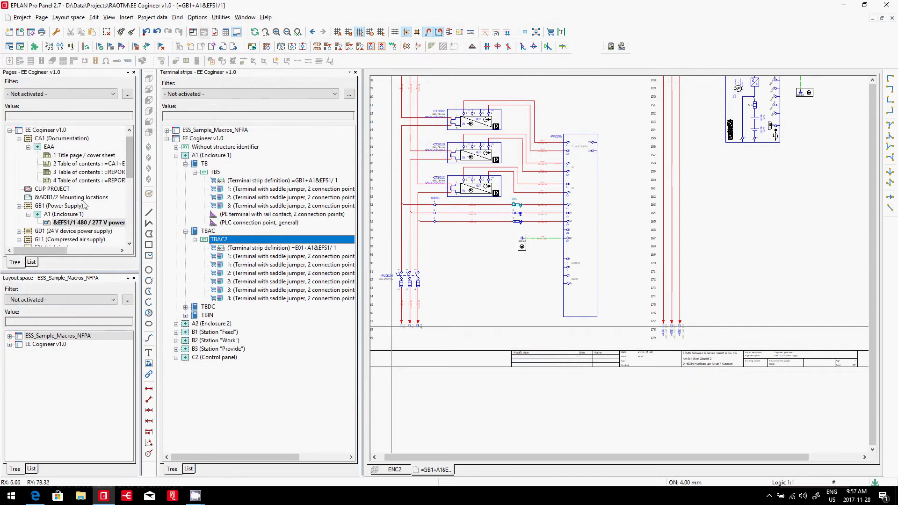
# Auto-process the A1 and A2 terminal strips of EE Cogineer v1.0 with CLIP PROJECT and re-import them as Electric P8 data
pyautogui.click(63, 130)
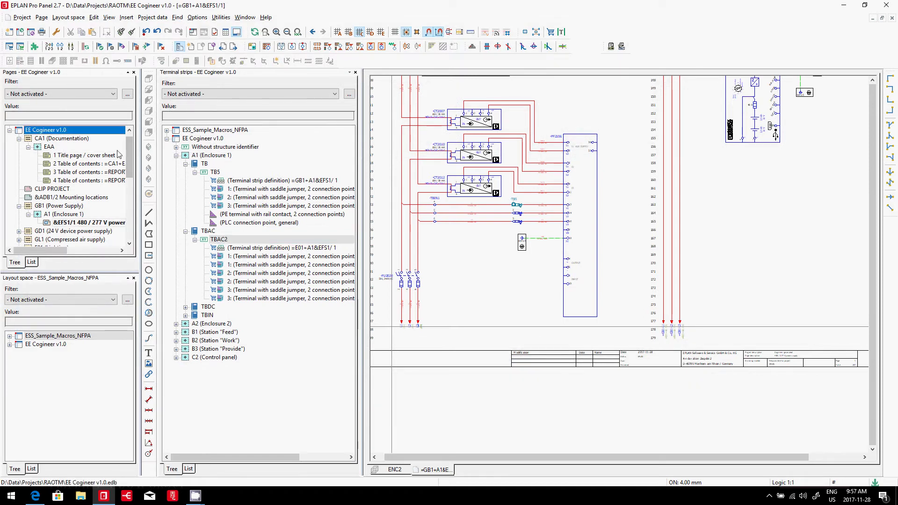
pyautogui.click(611, 46)
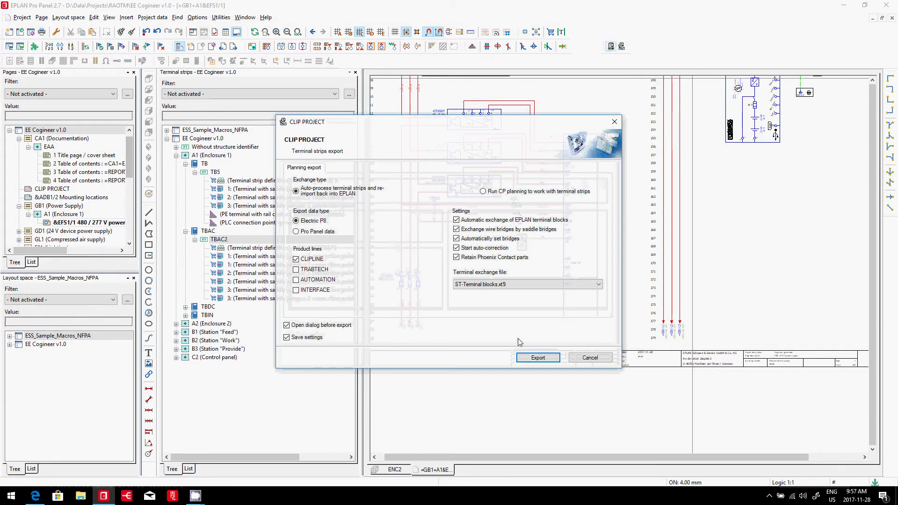
pyautogui.click(535, 359)
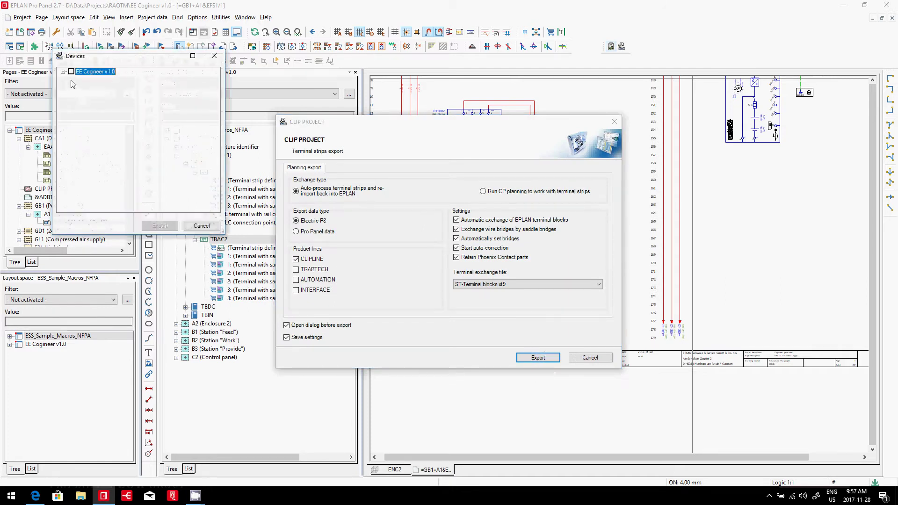
pyautogui.click(63, 71)
pyautogui.click(81, 79)
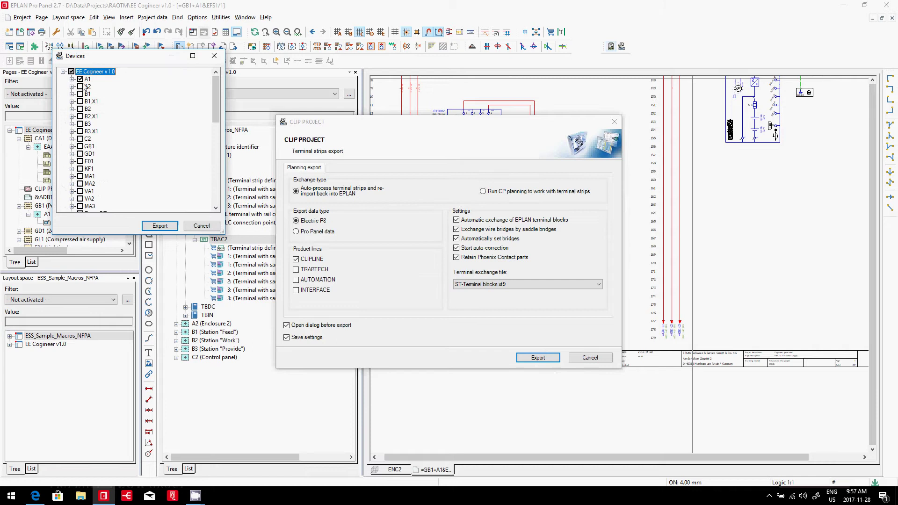
pyautogui.click(164, 227)
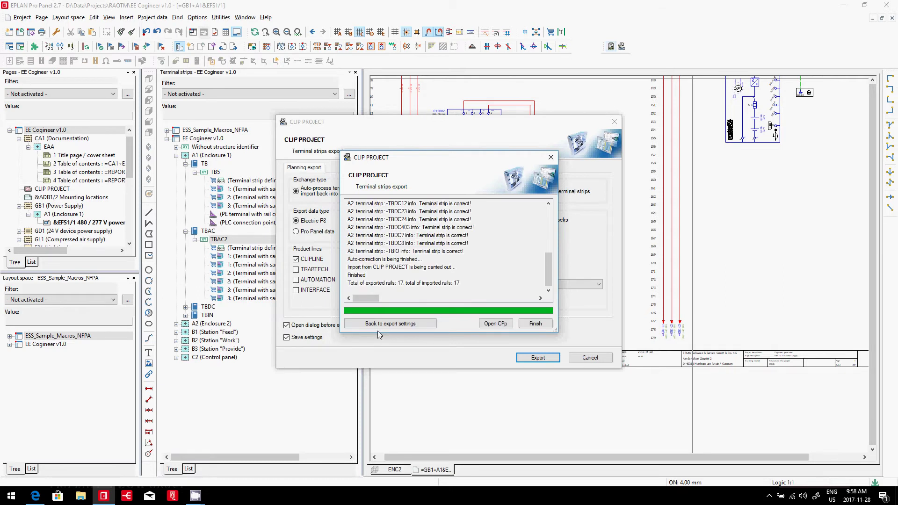
pyautogui.click(537, 324)
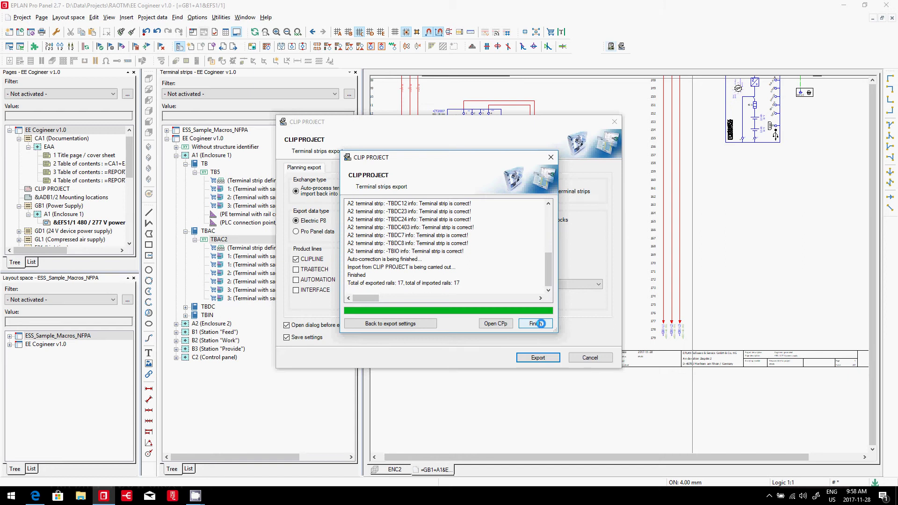
# Close the terminal strips and layout space navigators to give the page tree full height
pyautogui.click(56, 190)
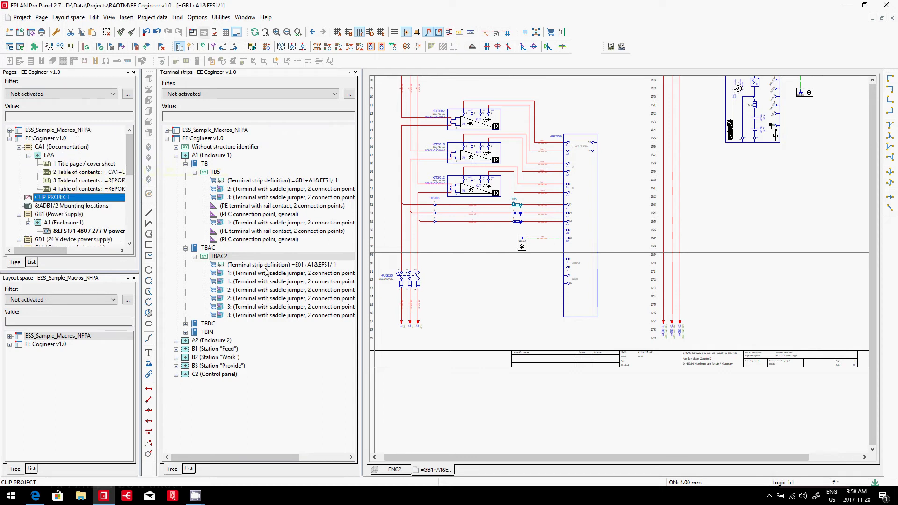
pyautogui.click(356, 72)
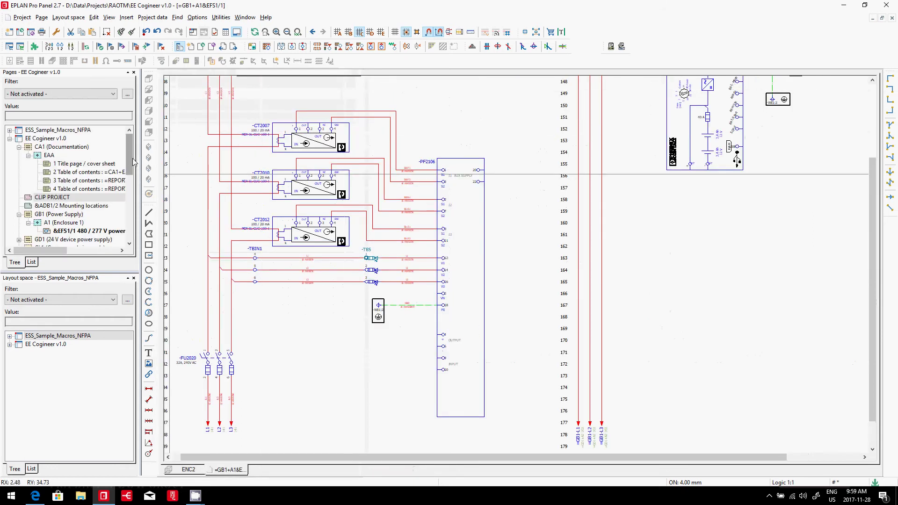
pyautogui.click(134, 278)
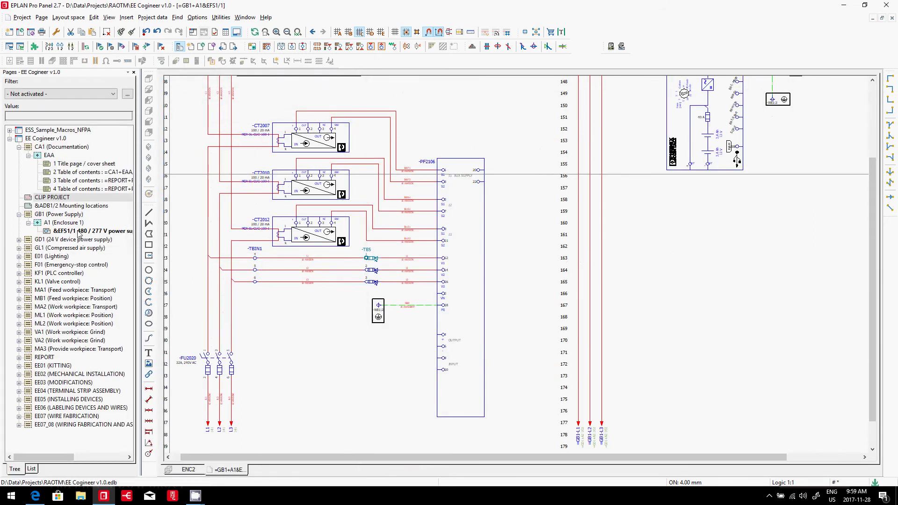
# View the terminal line-up diagrams &TB/1 and &TB/2 for A1 (Enclosure 1) under EE04 (TERMINAL STRIP ASSEMBLY)
pyautogui.doubleClick(74, 390)
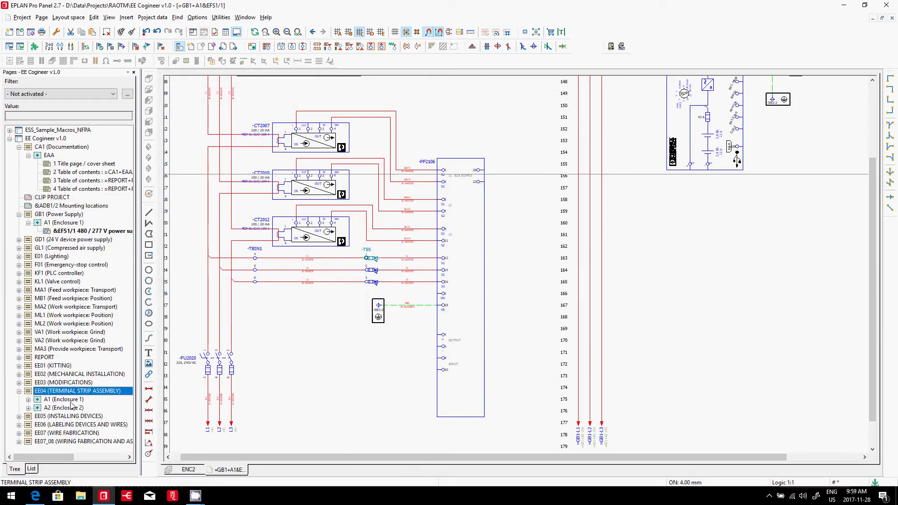
pyautogui.doubleClick(72, 401)
pyautogui.click(73, 408)
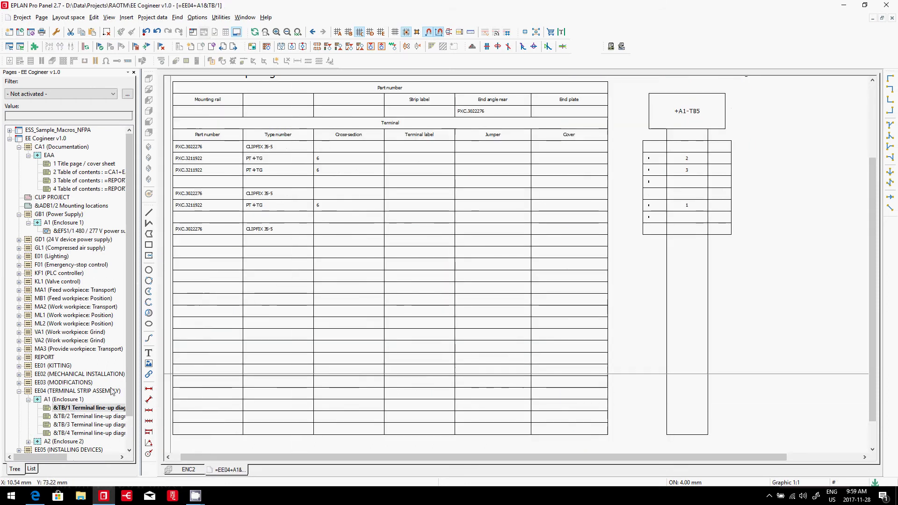
pyautogui.click(96, 416)
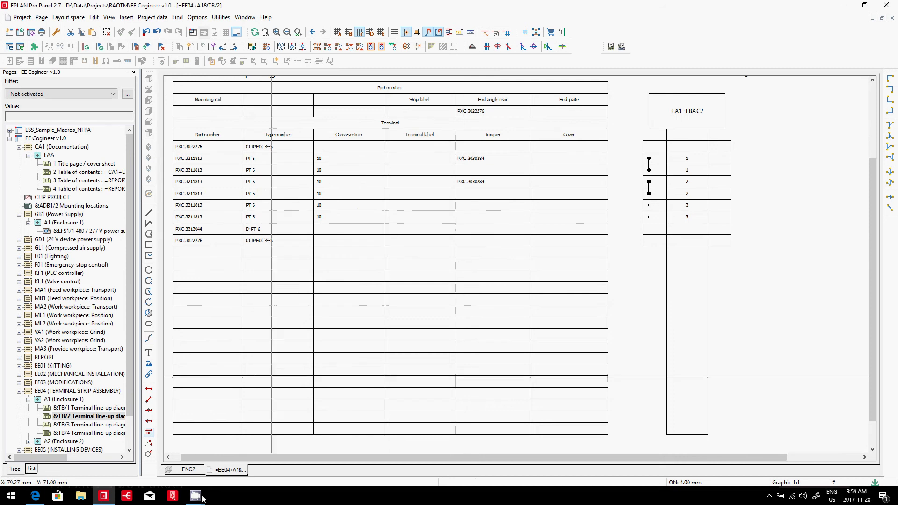
# Switch to the ENC2 layout space and apply the Pro Panel workspace scheme
pyautogui.click(188, 471)
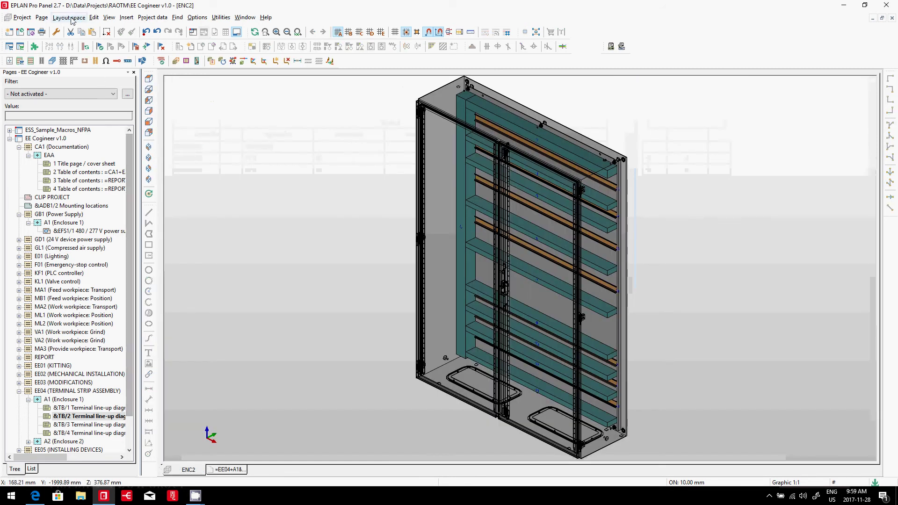
pyautogui.click(115, 20)
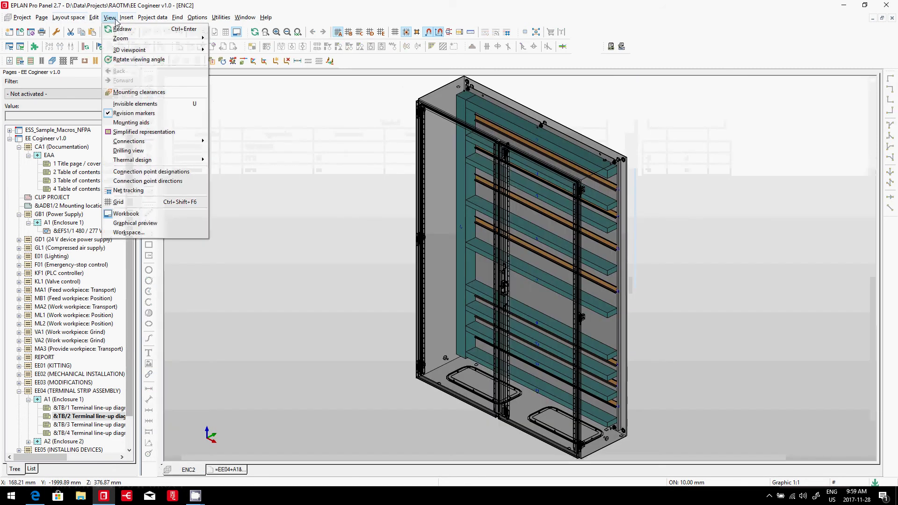
pyautogui.click(159, 233)
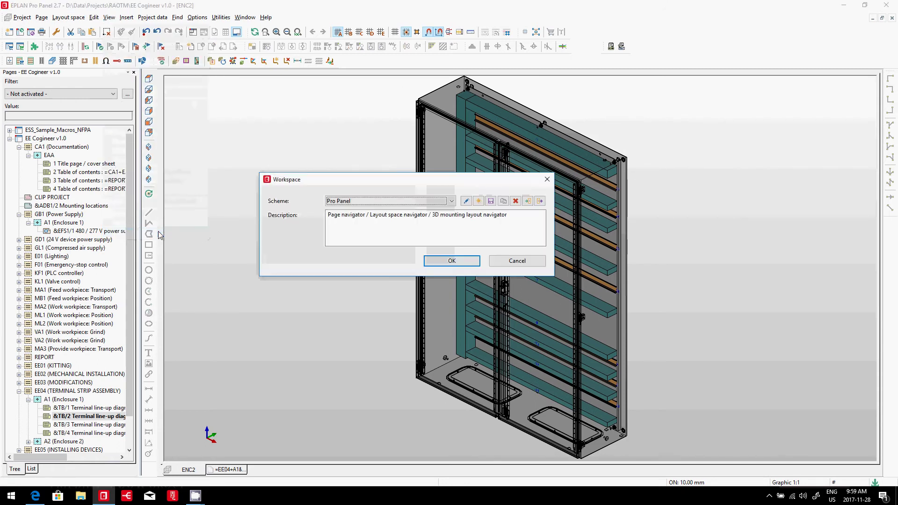
pyautogui.click(439, 263)
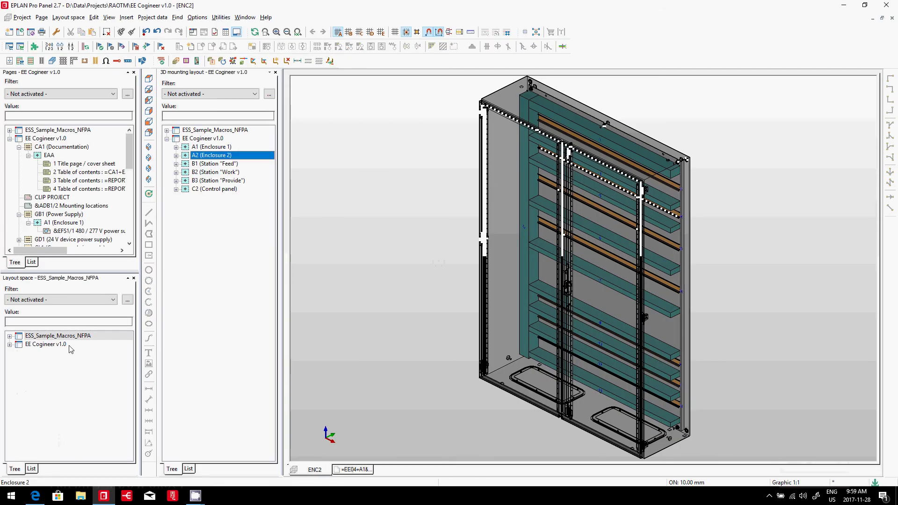
# Open the ENC1 layout space and display only the mounting panel of S3:Enclosure
pyautogui.doubleClick(45, 344)
pyautogui.doubleClick(41, 354)
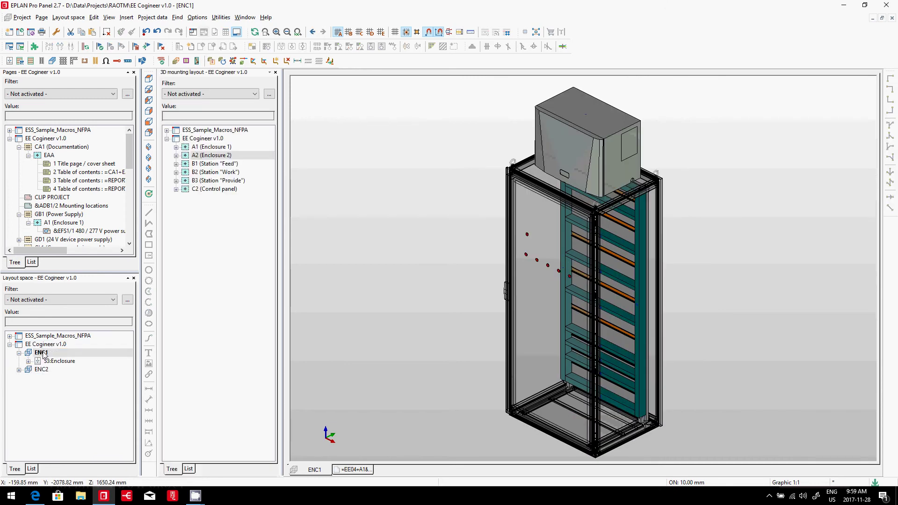
pyautogui.rightClick(56, 361)
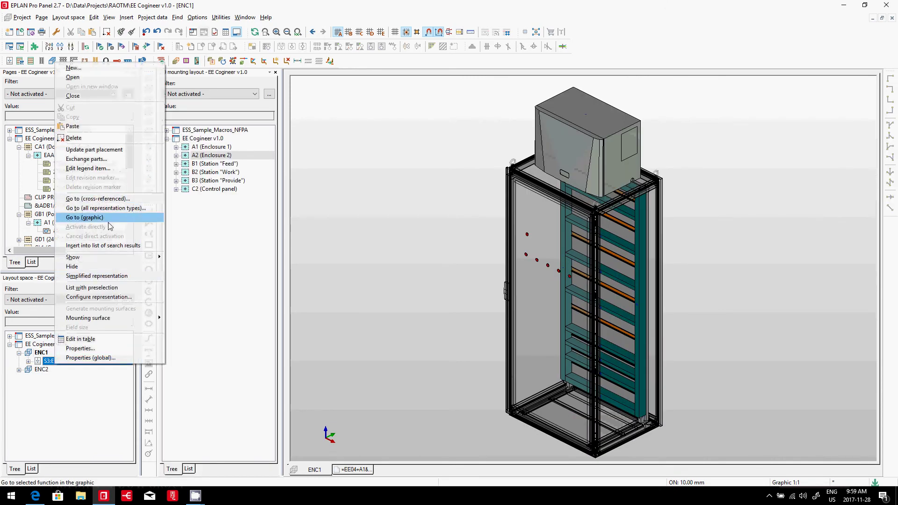
pyautogui.moveTo(117, 257)
pyautogui.click(207, 284)
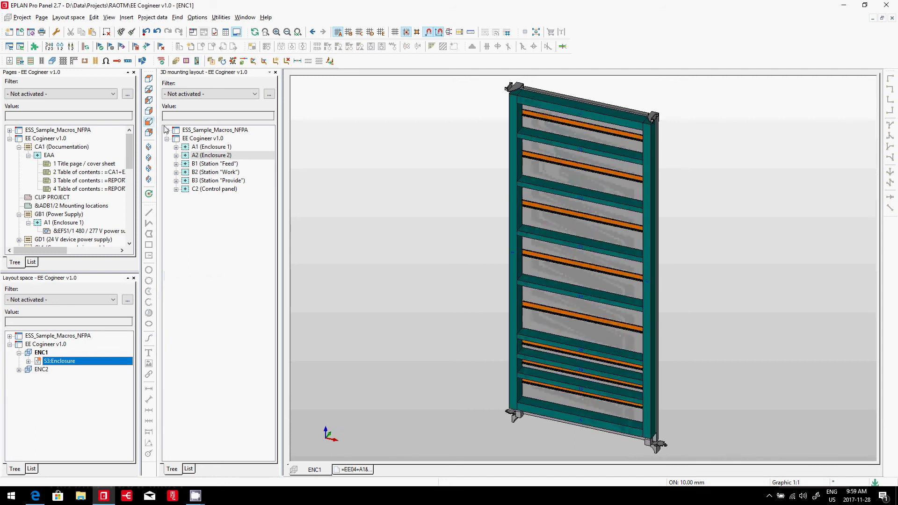
# Filter the 3D mounting layout by mounting location A1 and expand A1 (Enclosure 1)
pyautogui.click(204, 93)
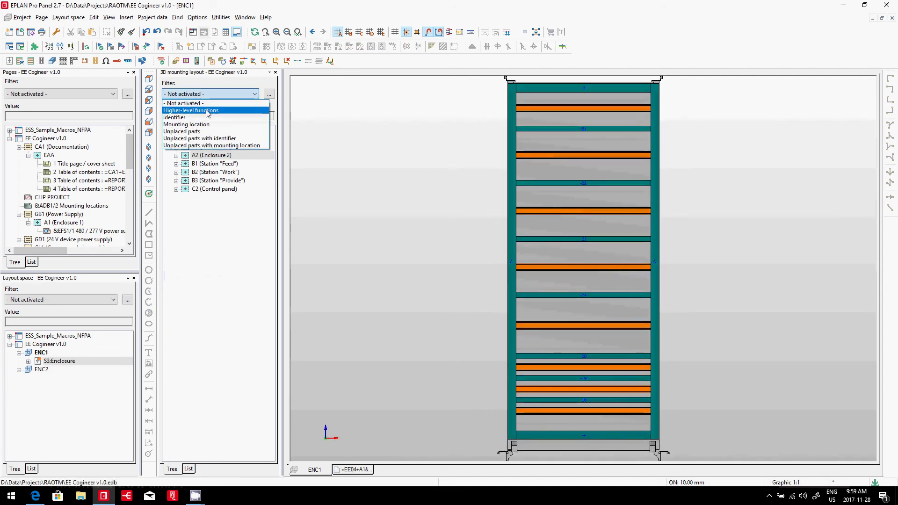
pyautogui.click(187, 124)
pyautogui.doubleClick(211, 147)
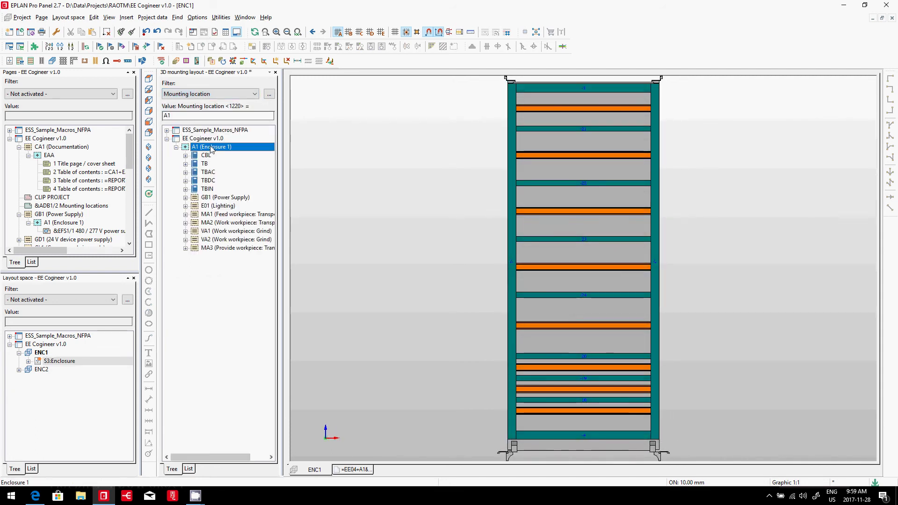
# Expand the TB, TBAC, TBDC and TBIN groups under A1 (Enclosure 1) to list their terminals
pyautogui.doubleClick(205, 172)
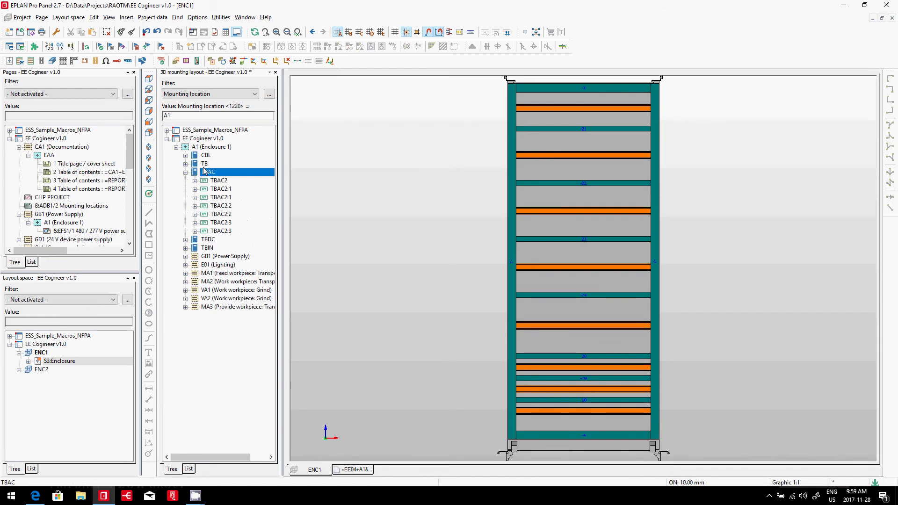
pyautogui.doubleClick(204, 164)
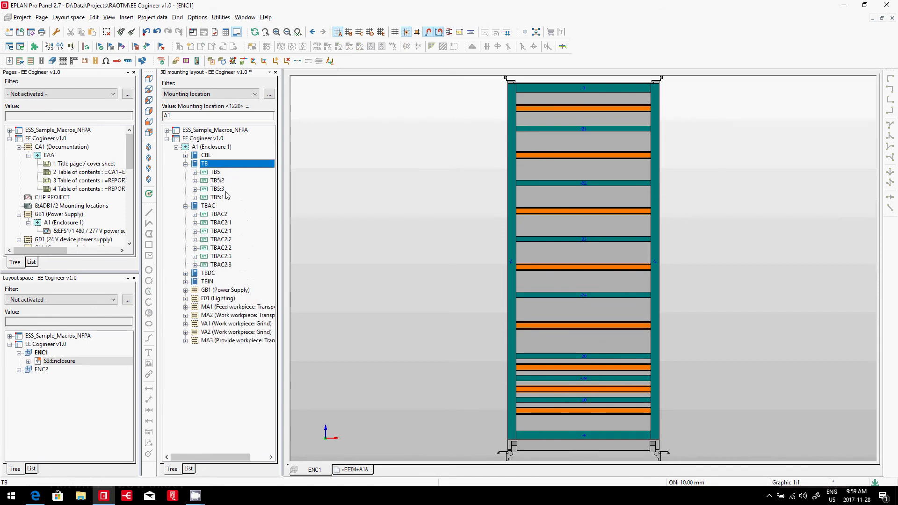
pyautogui.doubleClick(208, 273)
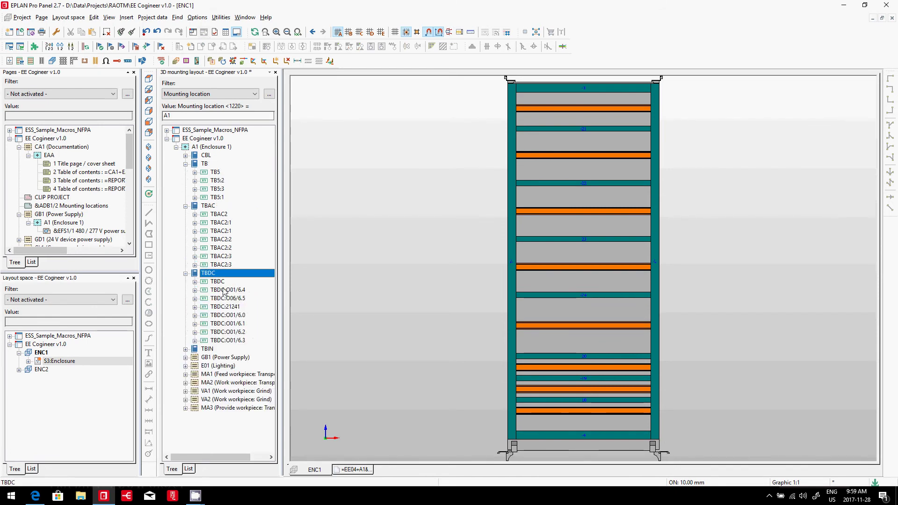
pyautogui.doubleClick(208, 349)
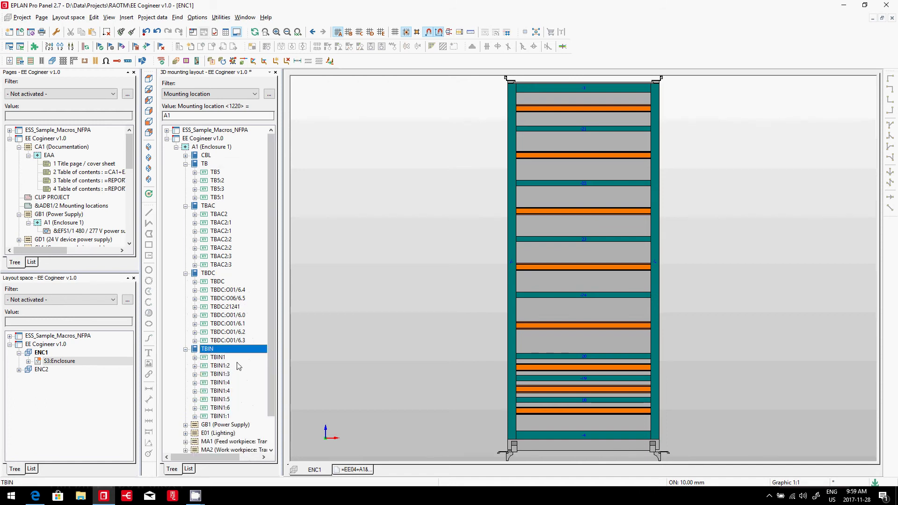
# Place the terminals from TB5 to TBIN1:1 as four spaced strips on the mounting rail between wire ducts -20 and -19
pyautogui.click(207, 172)
pyautogui.keyDown('shift'); pyautogui.click(237, 416); pyautogui.keyUp('shift')
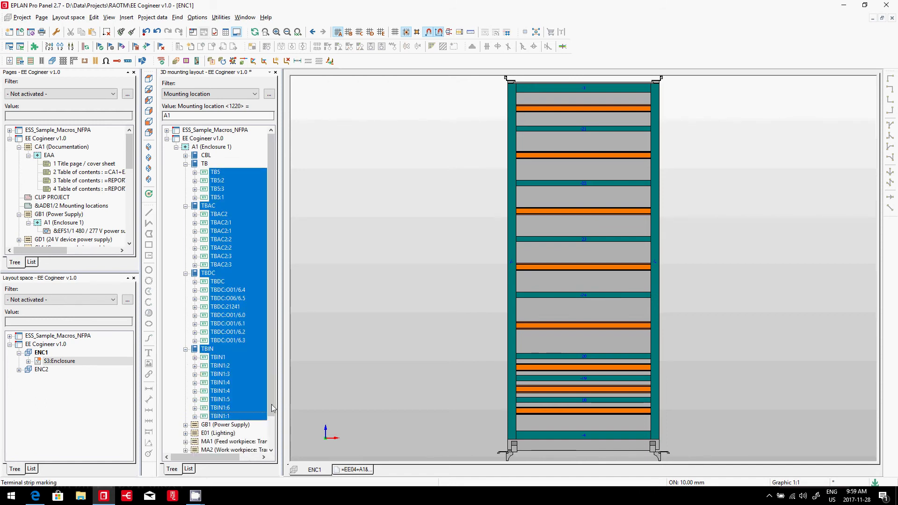
pyautogui.moveTo(215, 175); pyautogui.dragTo(542, 372)
pyautogui.click(496, 251)
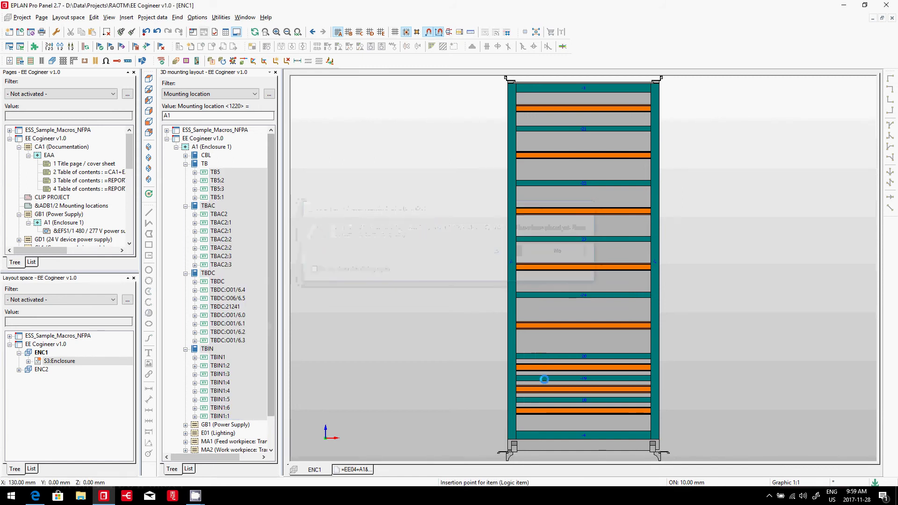
pyautogui.scroll(3, 534, 391)
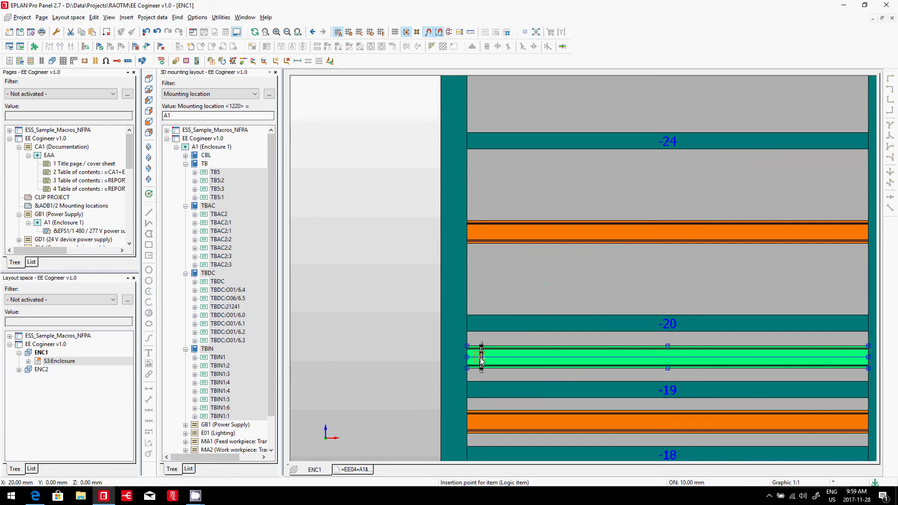
pyautogui.click(482, 360)
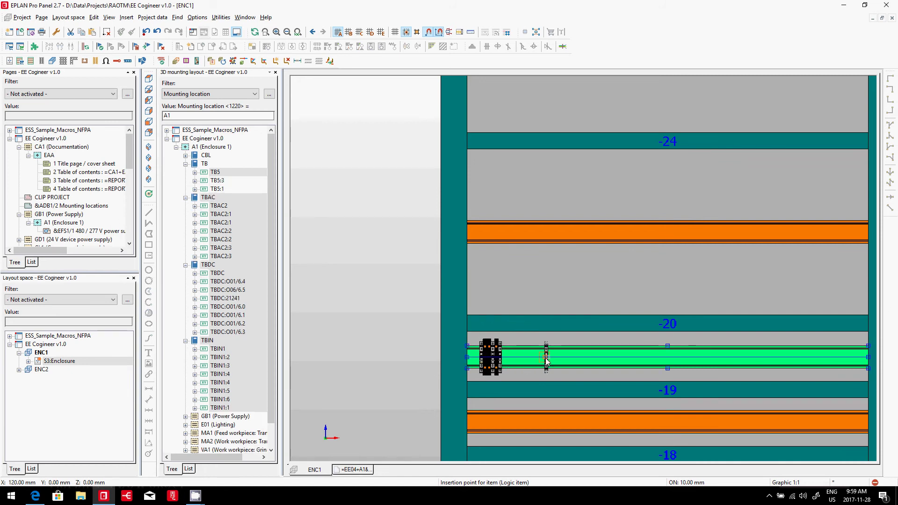
pyautogui.click(554, 393)
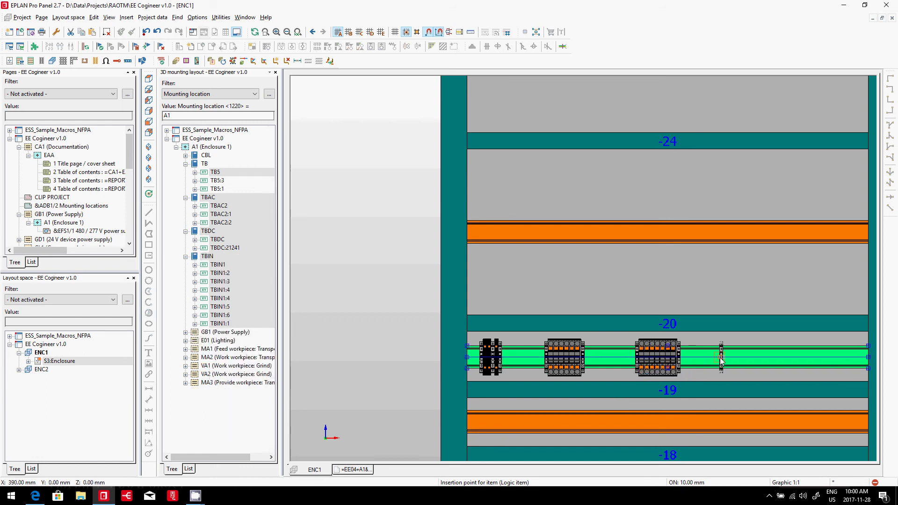
pyautogui.click(721, 360)
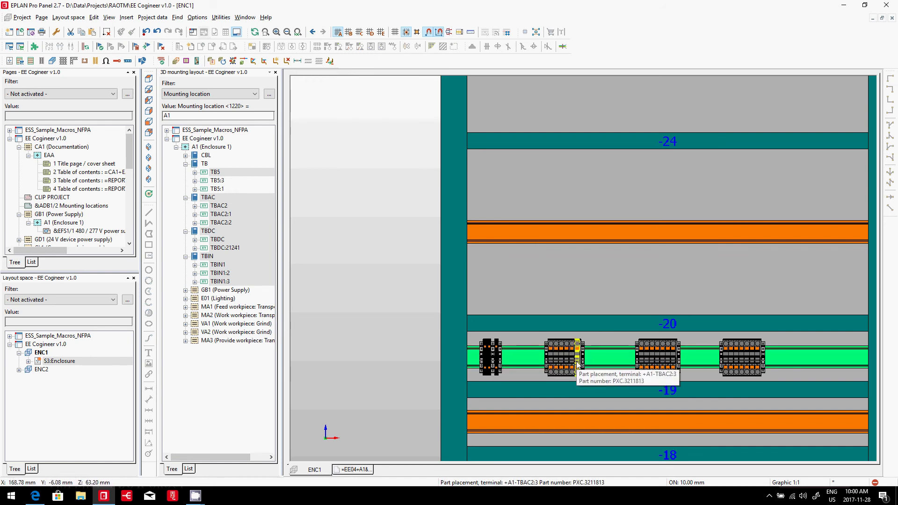
# View the terminal line-up diagrams &TB/1 and &TB/2 of A1 (Enclosure 1) under EE04 again to check the placed strips
pyautogui.moveTo(130, 160); pyautogui.dragTo(138, 226)
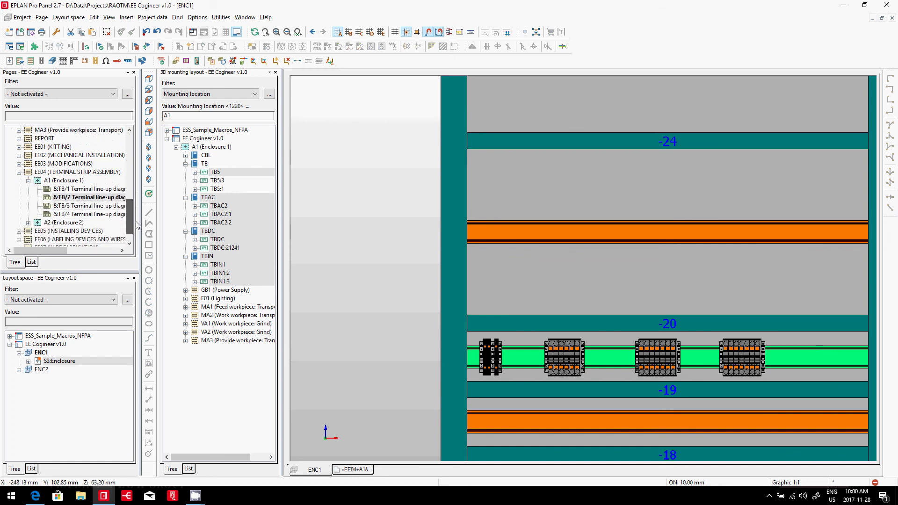
pyautogui.doubleClick(73, 190)
pyautogui.doubleClick(73, 198)
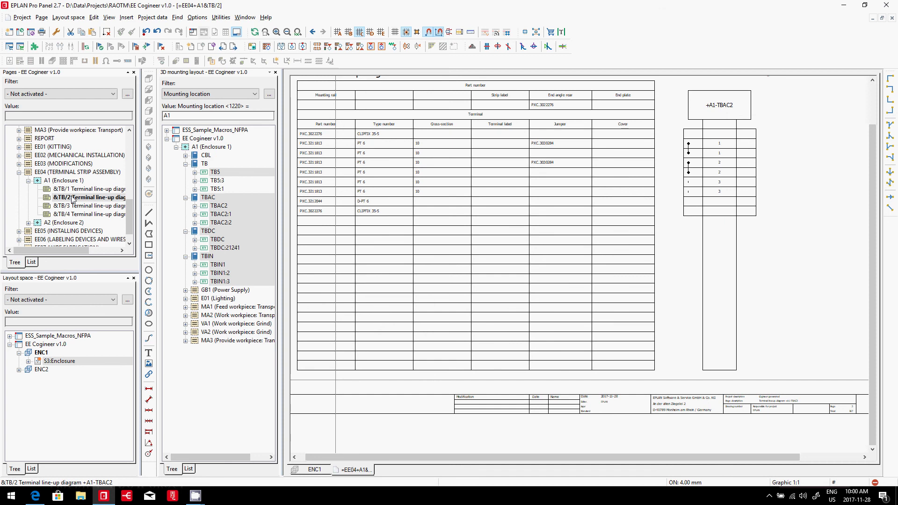
# Open the Title page / cover sheet under CA1 (Documentation) and examine its engineering process graphic
pyautogui.scroll(9, 74, 192)
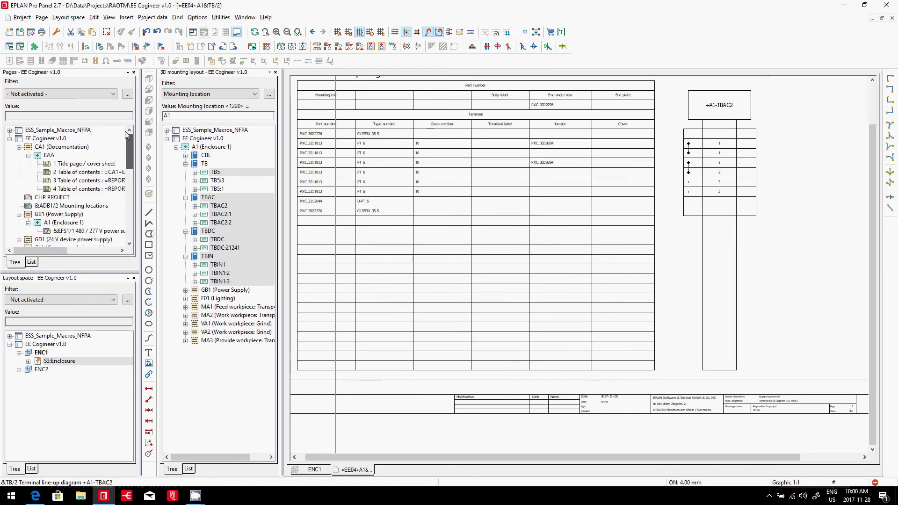
pyautogui.doubleClick(80, 168)
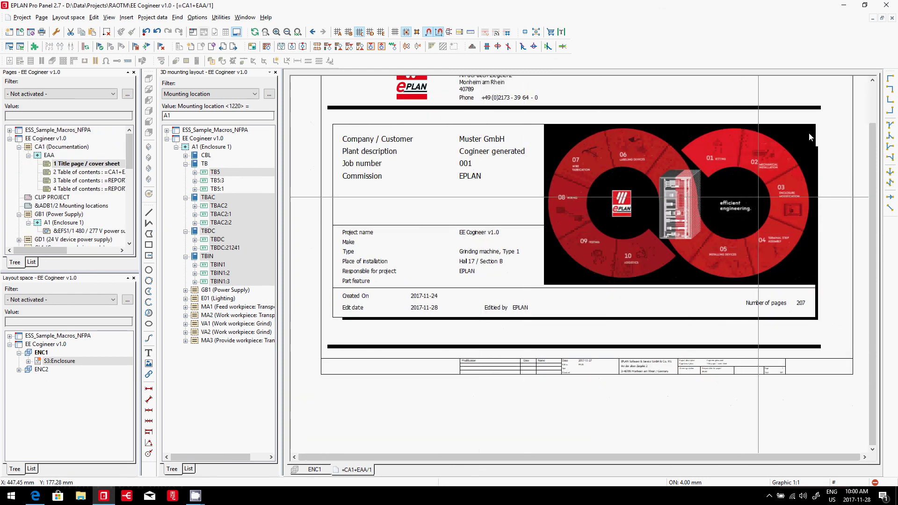
pyautogui.scroll(2, 809, 133)
pyautogui.scroll(3, 809, 137)
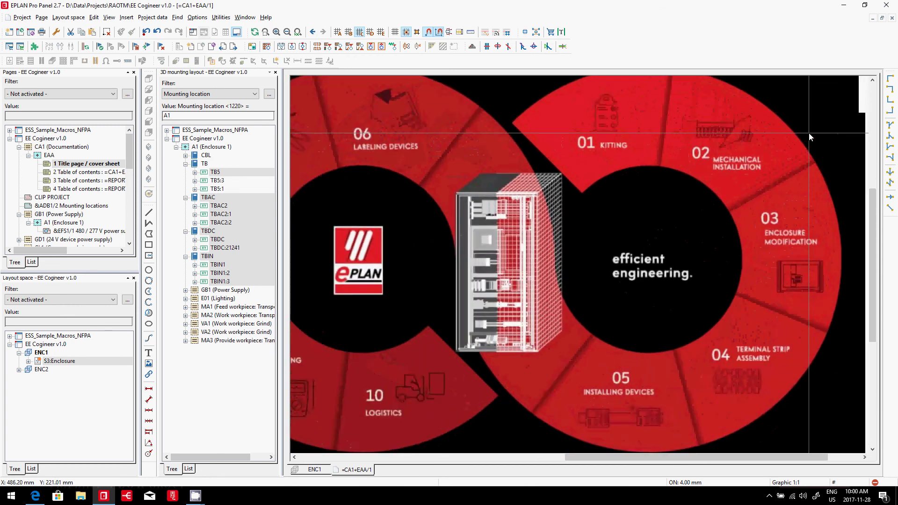
pyautogui.scroll(-1, 810, 137)
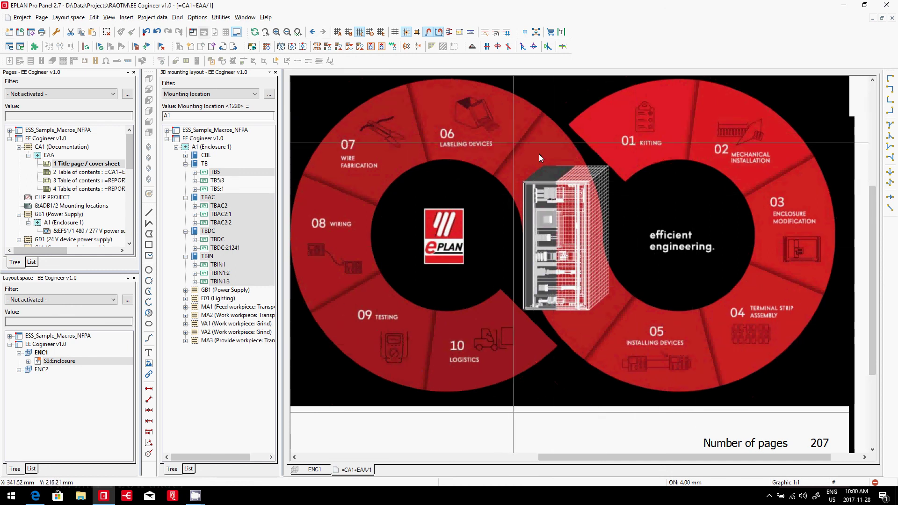
pyautogui.hotkey('alt', 'Tab')
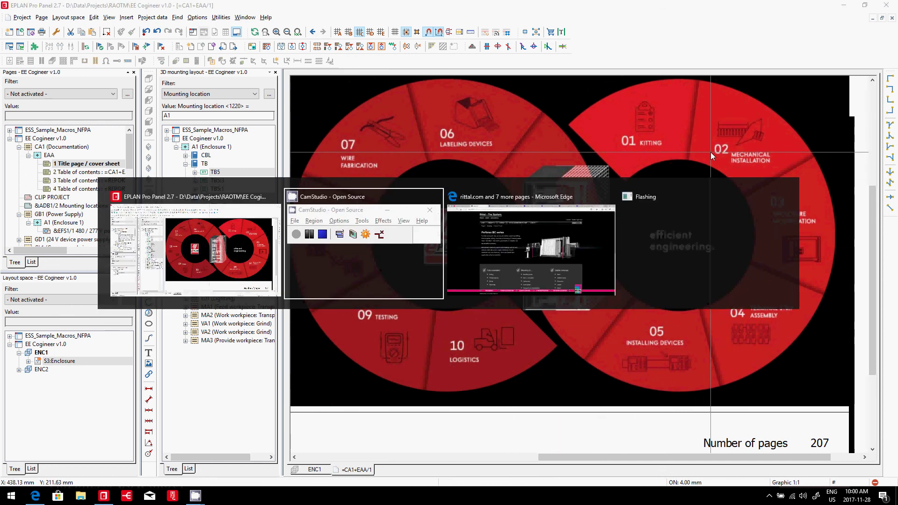